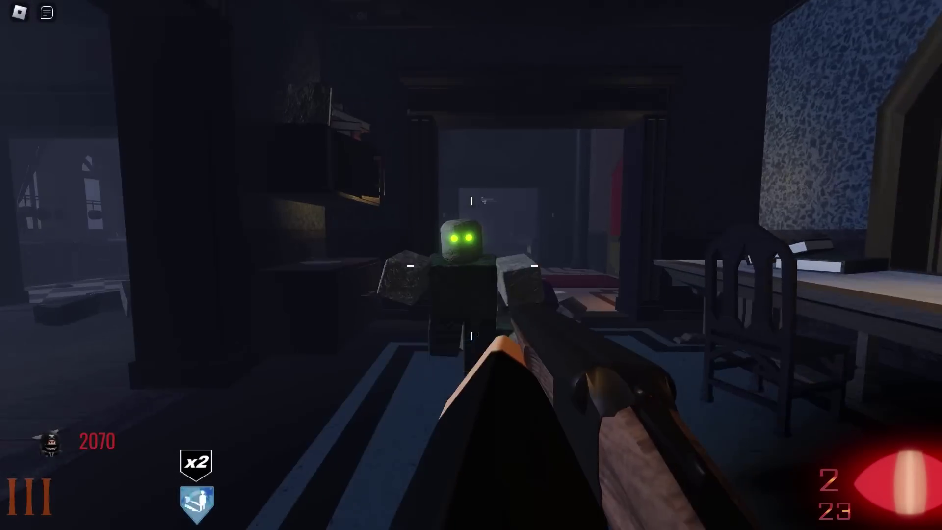
Fire the shotgun at the zombie to bring it down and raise the score
click(472, 265)
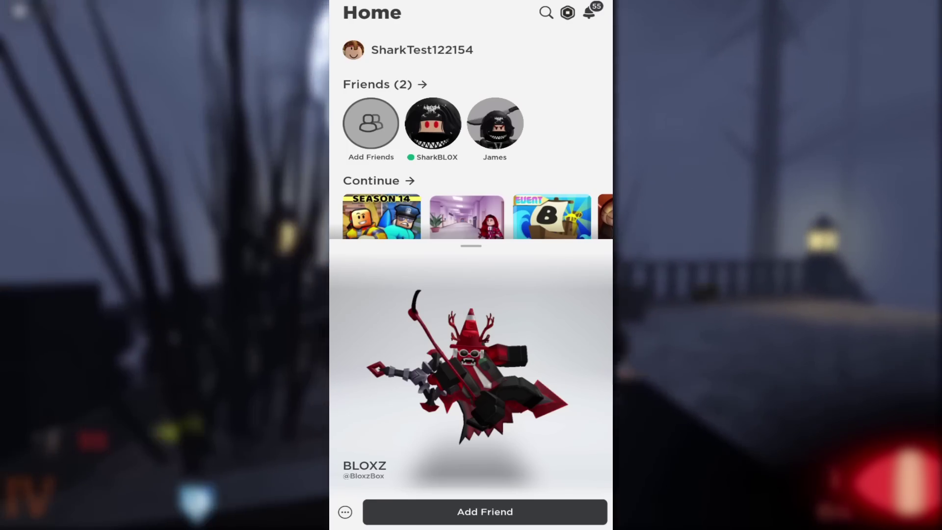
Dismiss the report options, send BLOXZ a friend request and expand the full profile
click(344, 512)
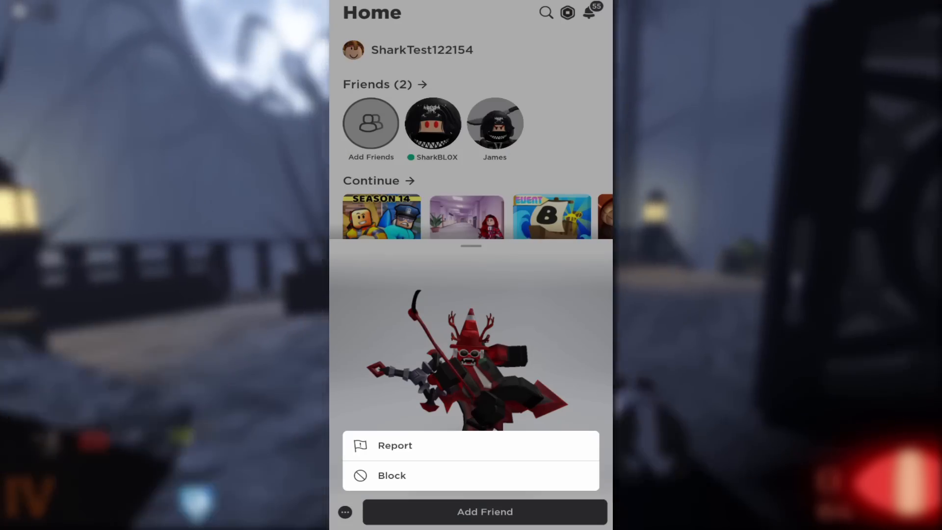
click(485, 511)
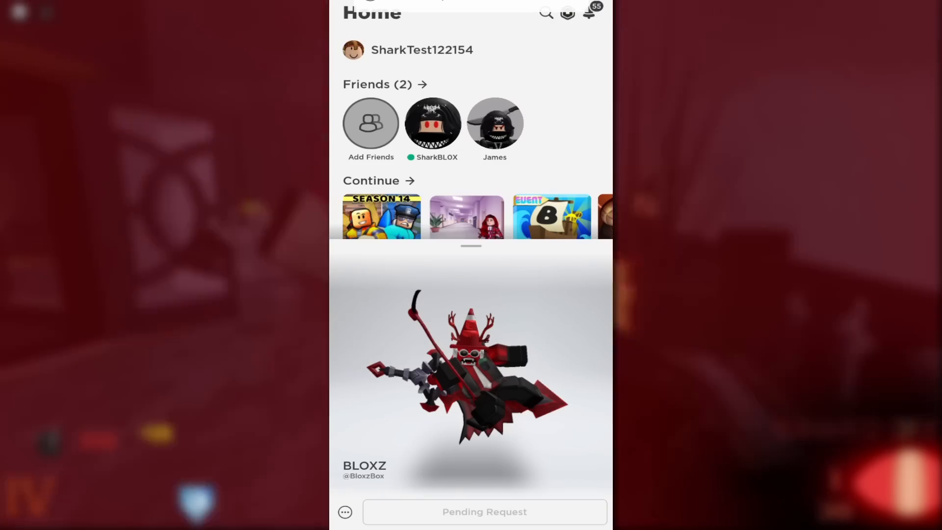
drag(471, 246, 470, 16)
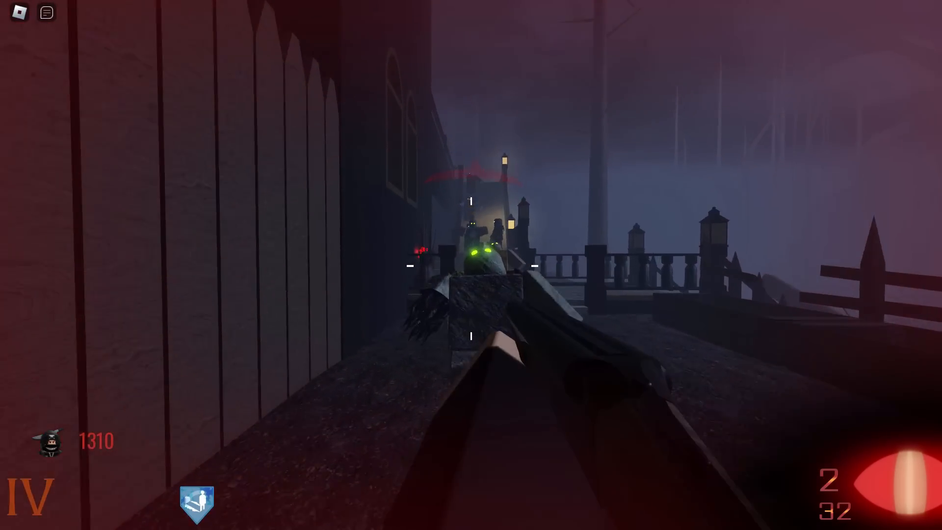
Keep firing the shotgun at approaching zombies, pushing the score to 1690
click(471, 265)
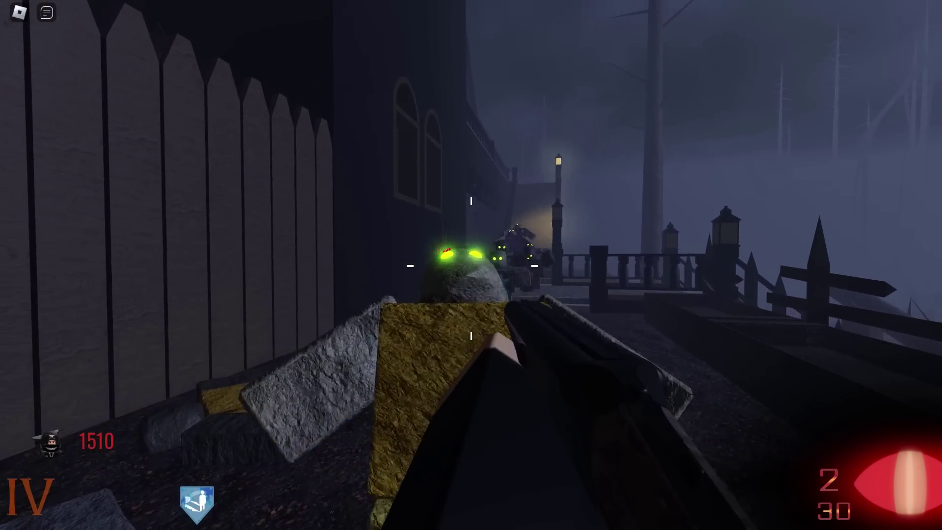
click(471, 266)
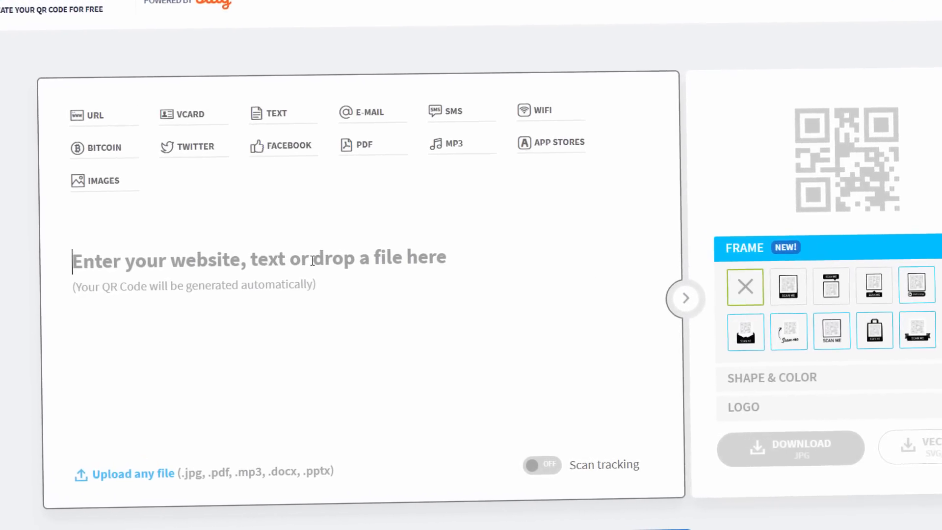
Paste the Roblox profile URL into the 'Enter your website' field via right-click Paste
right_click(313, 260)
click(354, 284)
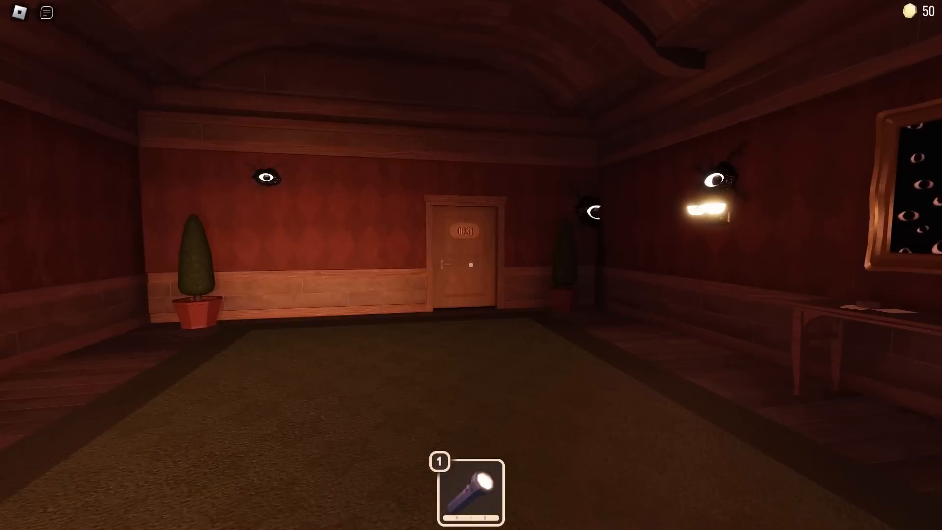
Walk through door 0031 and the dark room to door 0033, toggling the flashlight
key(w)
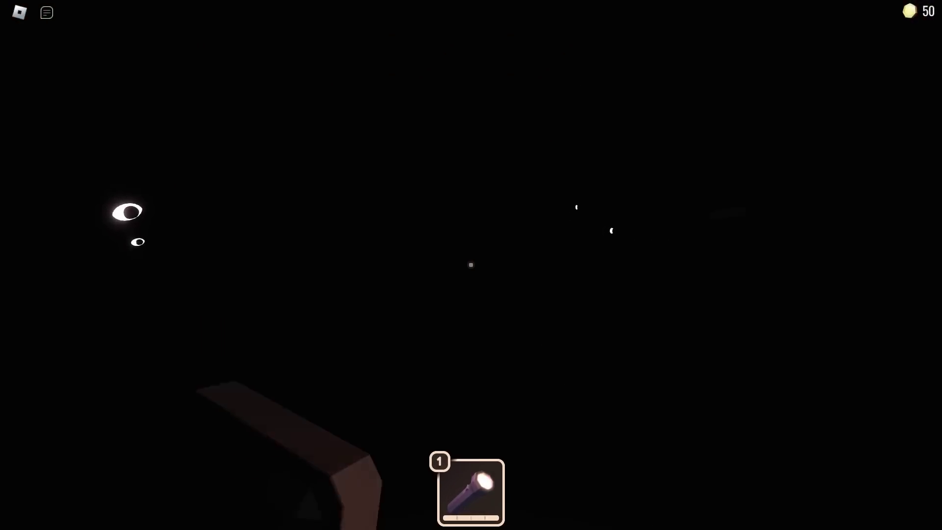
click(471, 264)
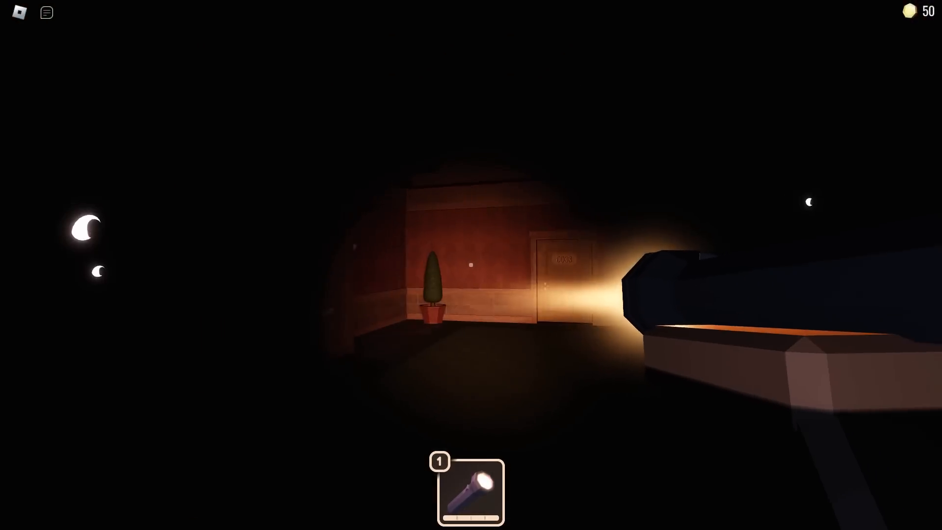
key(w)
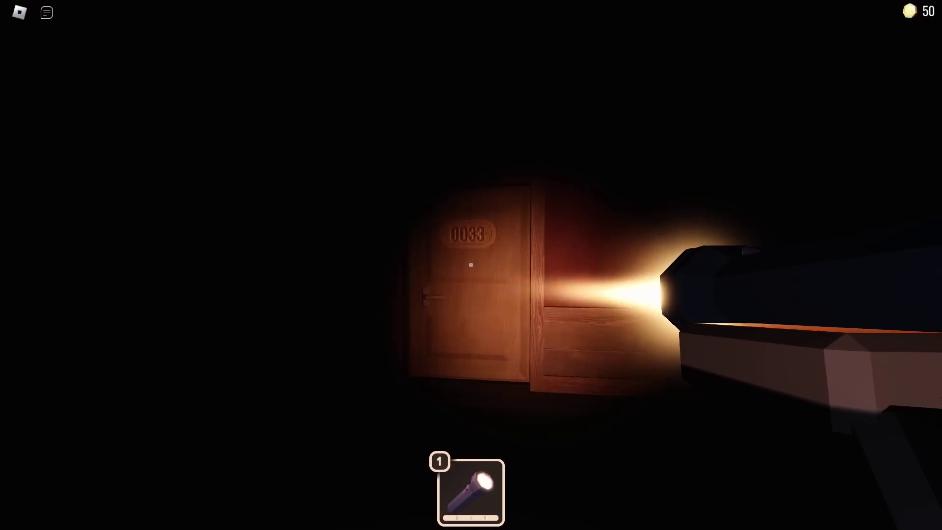
click(471, 266)
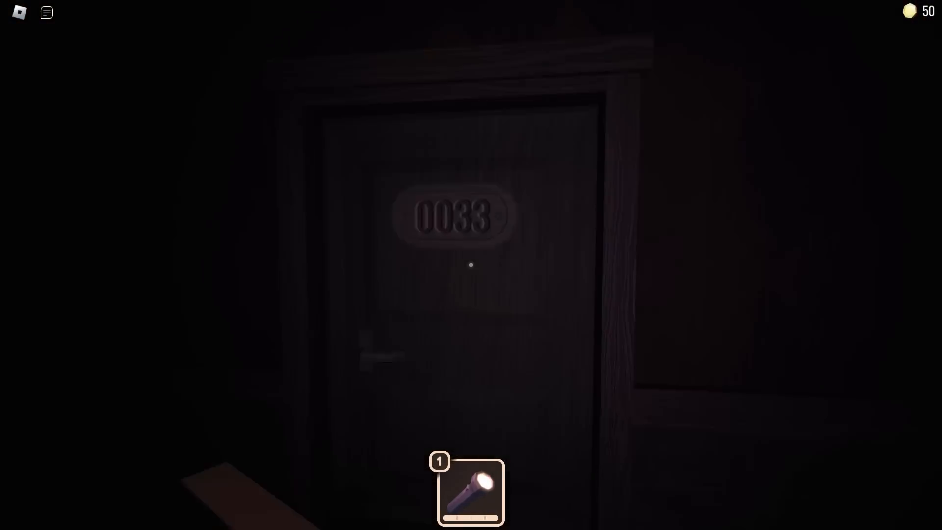
key(w)
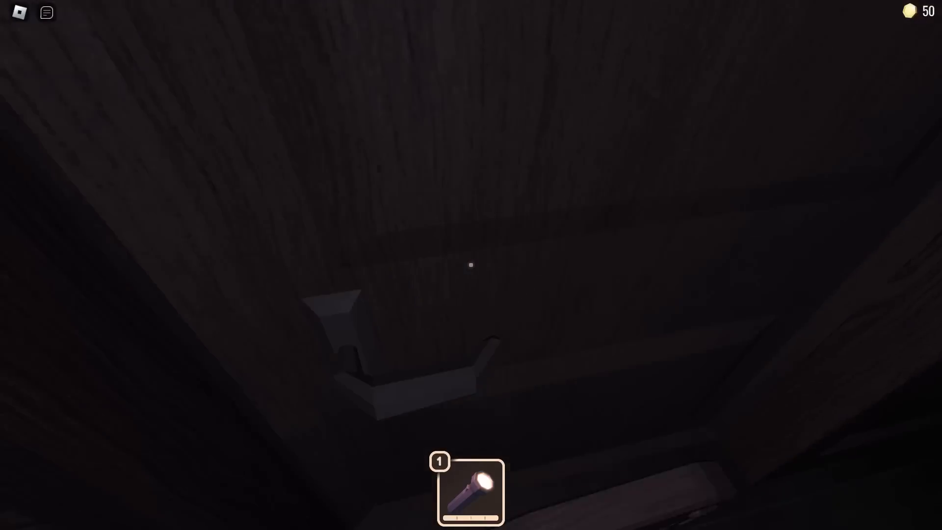
Light up the room with glowing eyes, enter the long hallway and face straight down it
key(w)
click(471, 265)
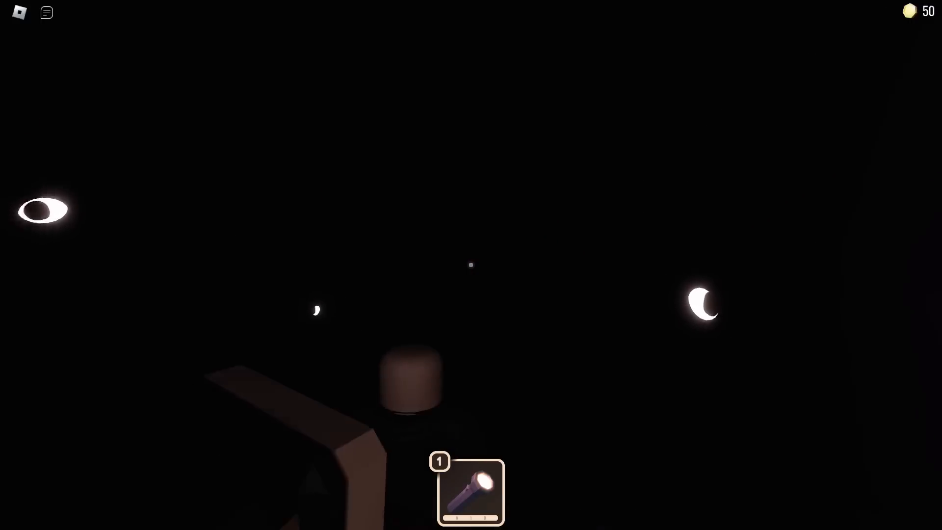
key(w)
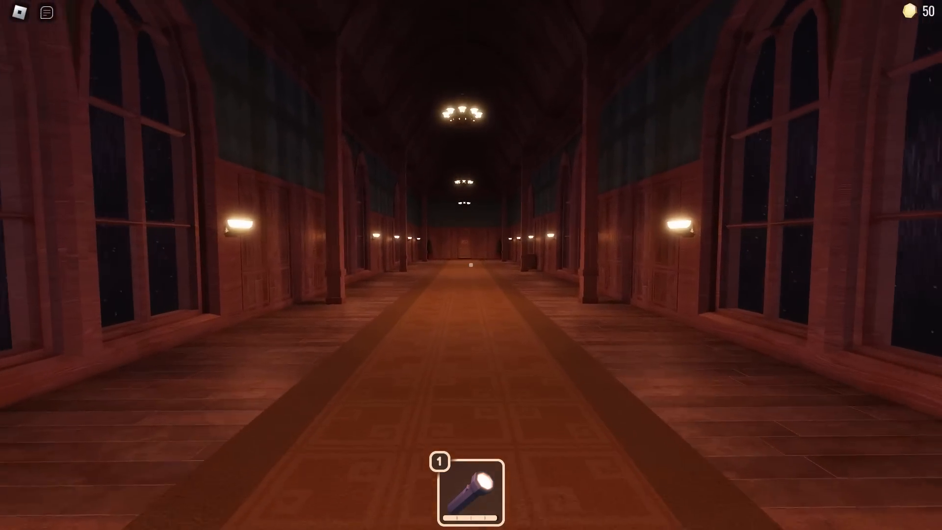
drag(471, 265, 662, 265)
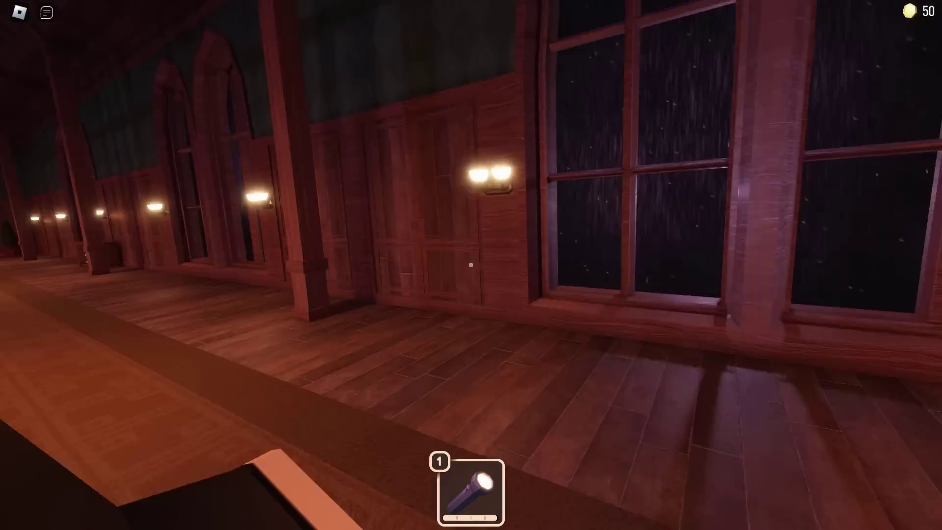
drag(471, 265, 294, 265)
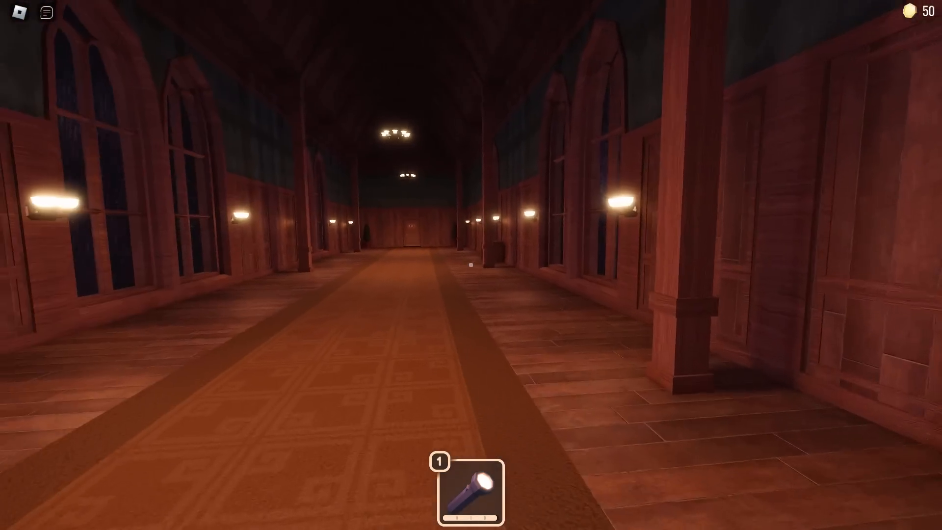